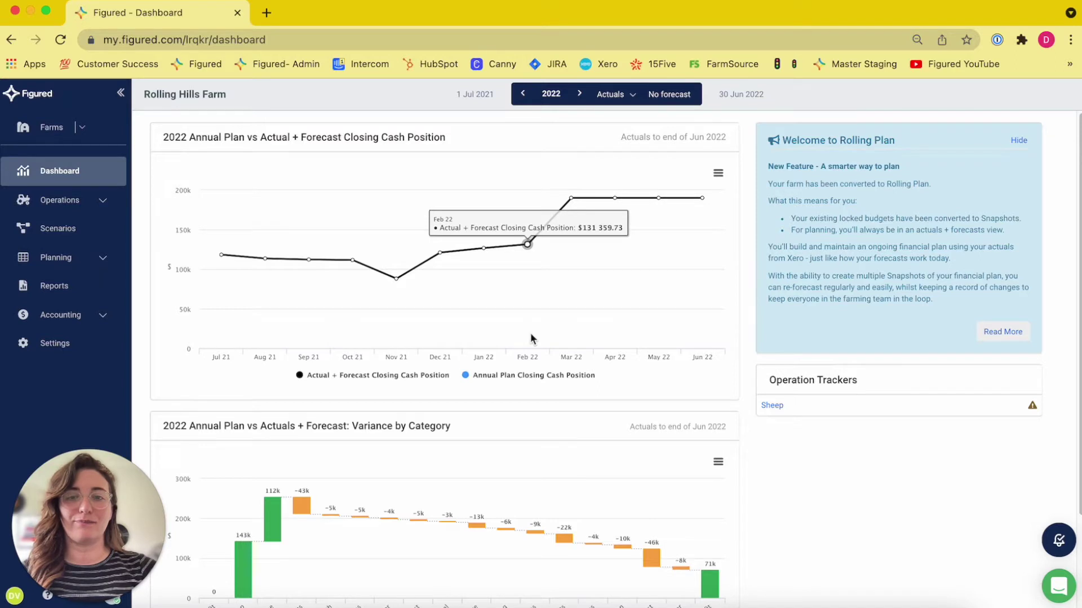
# Open the farm's operations trackers and start creating a new Beef Cattle tracker
pyautogui.click(104, 206)
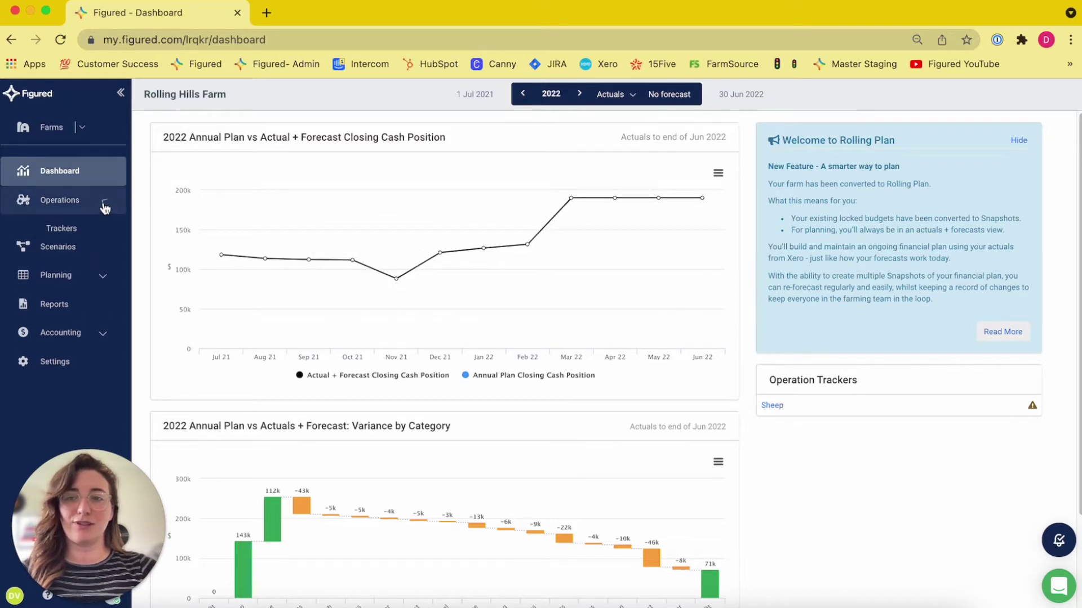
pyautogui.click(71, 237)
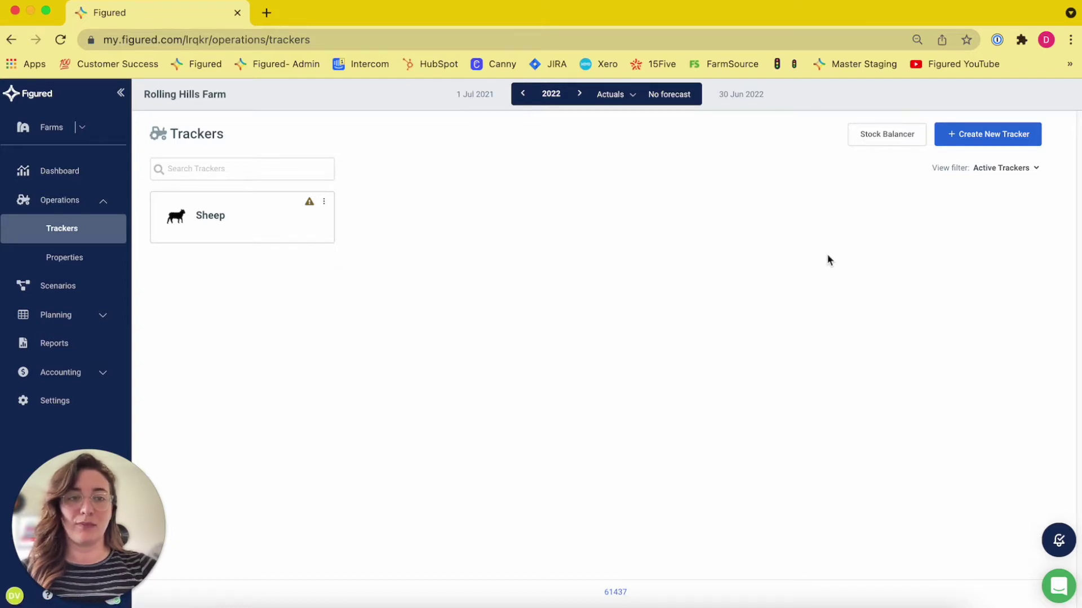
pyautogui.click(976, 138)
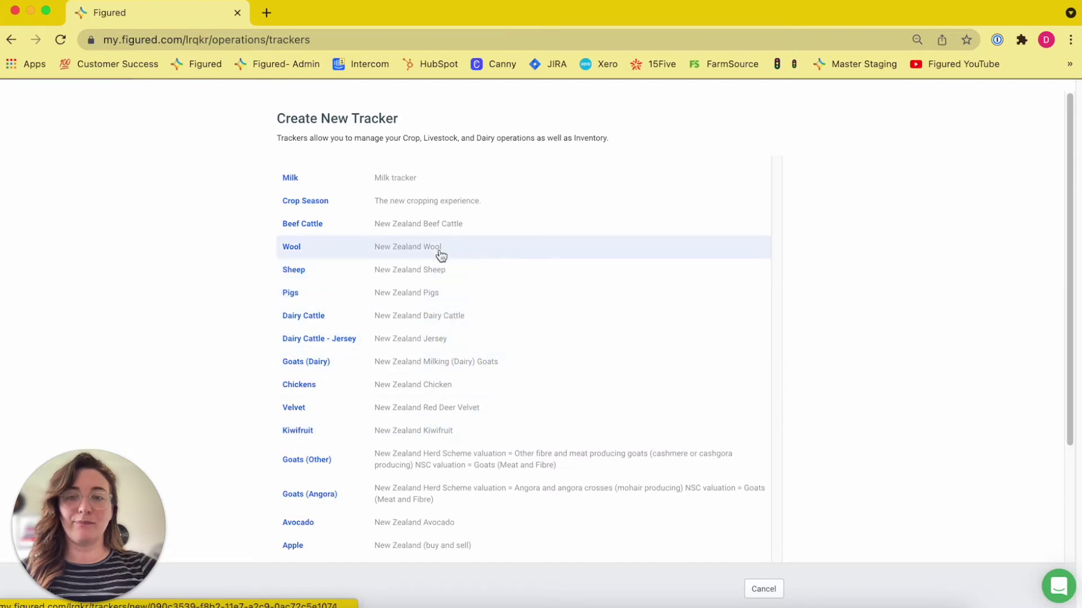
pyautogui.click(320, 228)
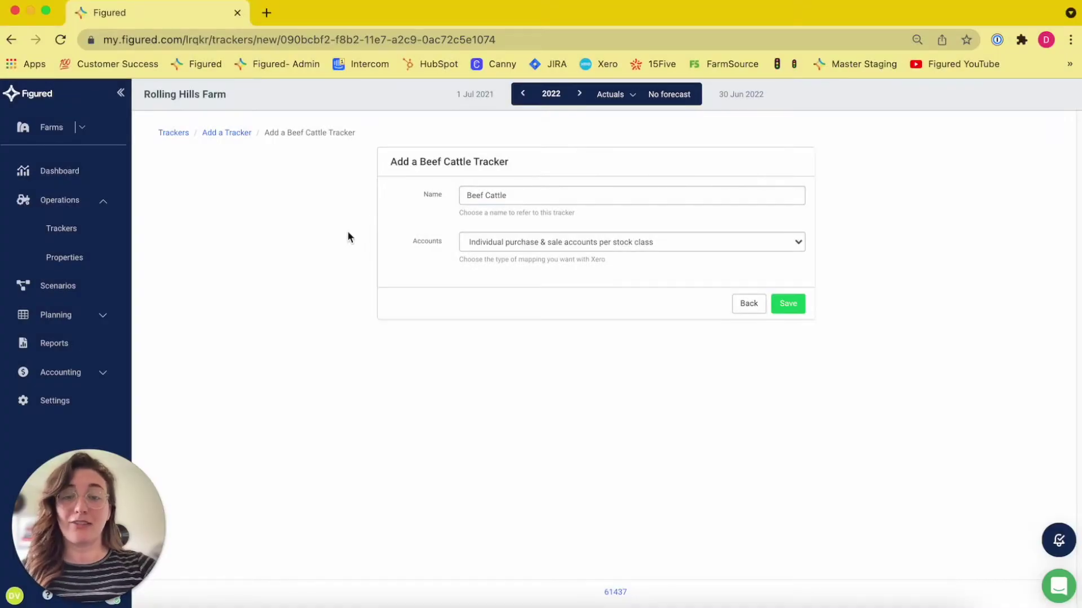
# Name the tracker My Beef Cattle, keep individual purchase & sale accounts per stock class, and save it
pyautogui.click(462, 196)
pyautogui.write('My')
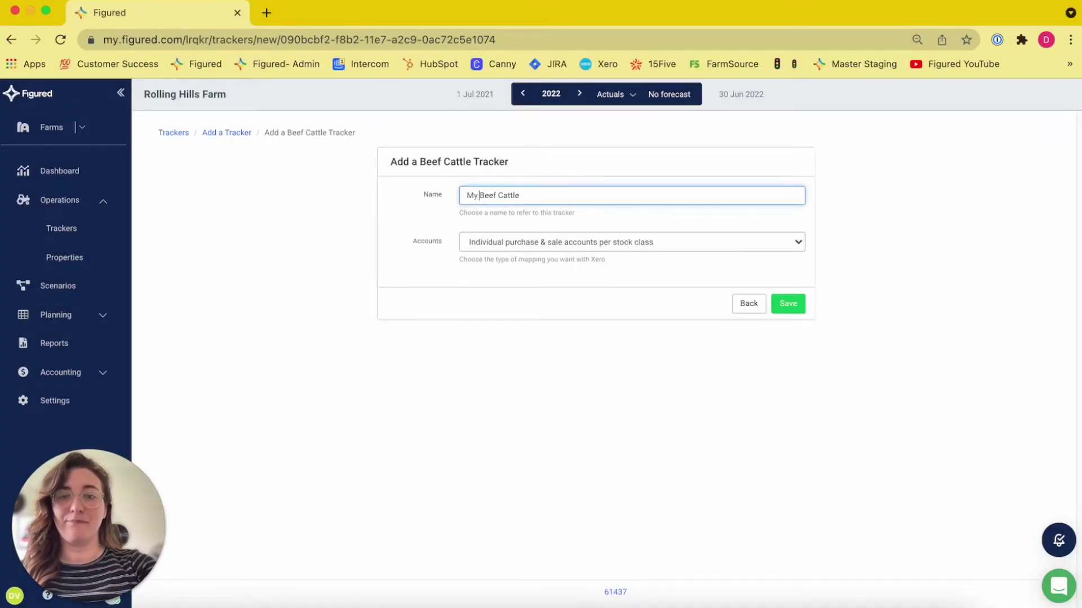
pyautogui.click(438, 251)
pyautogui.click(474, 248)
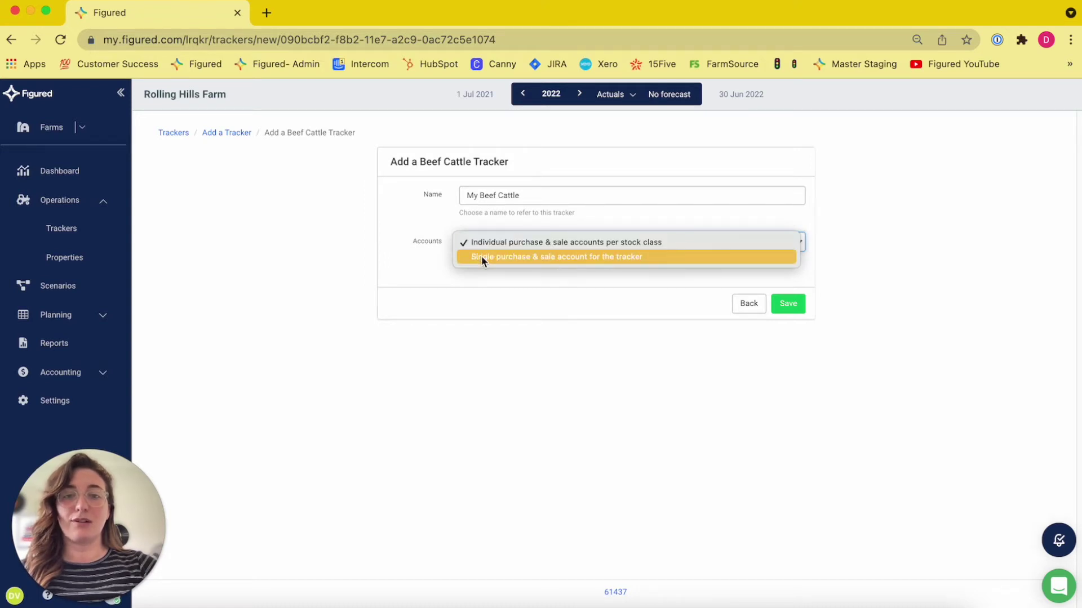
pyautogui.click(403, 263)
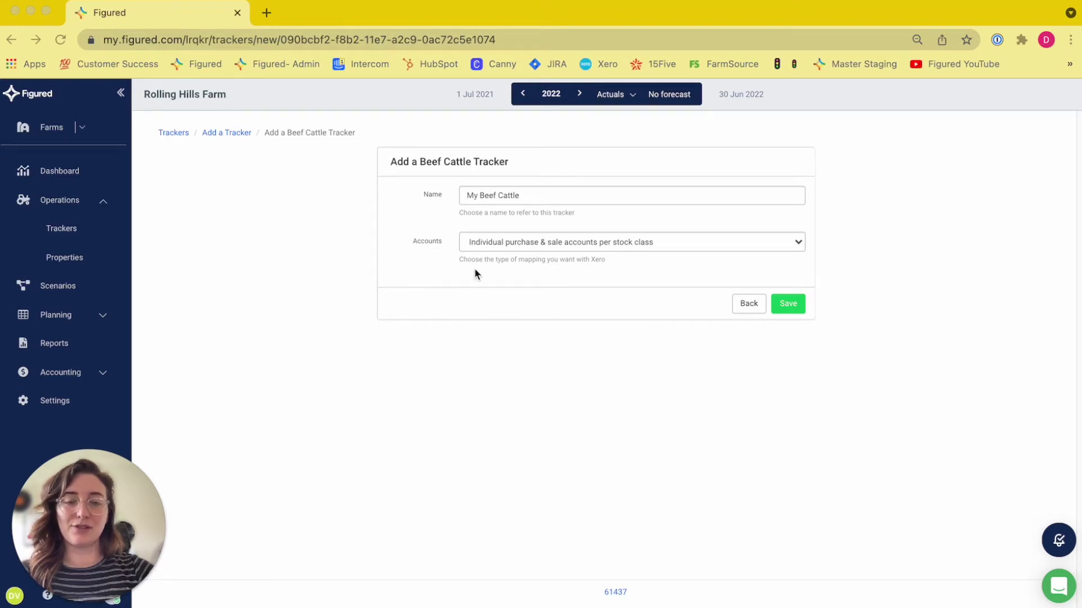
pyautogui.click(787, 308)
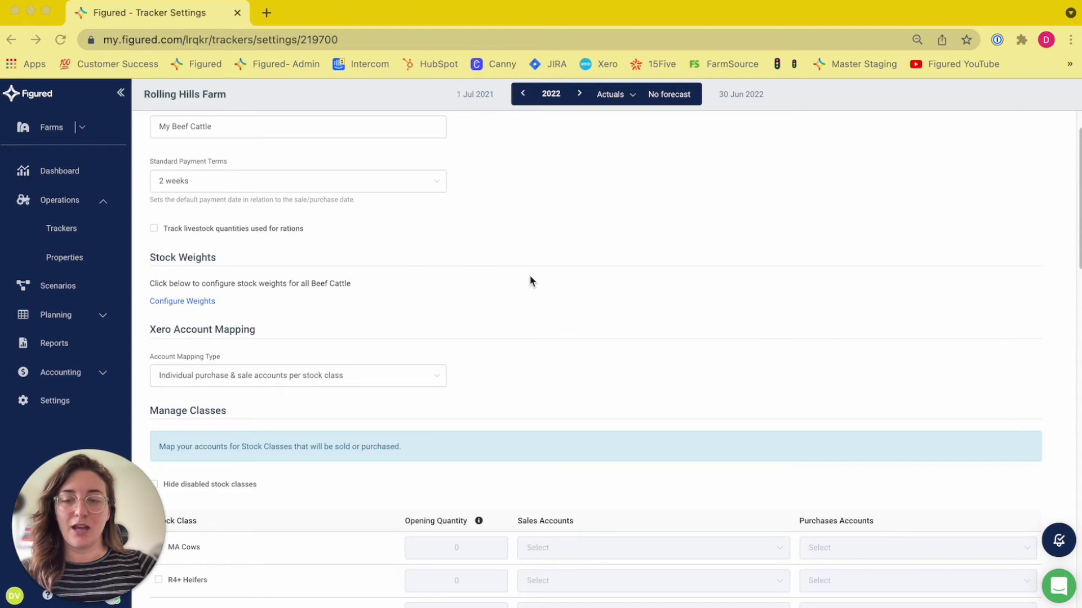
# Enable the MA Cows, R2 Heifers and R1 Heifers stock classes and hide the disabled classes
pyautogui.scroll(-5, 482, 388)
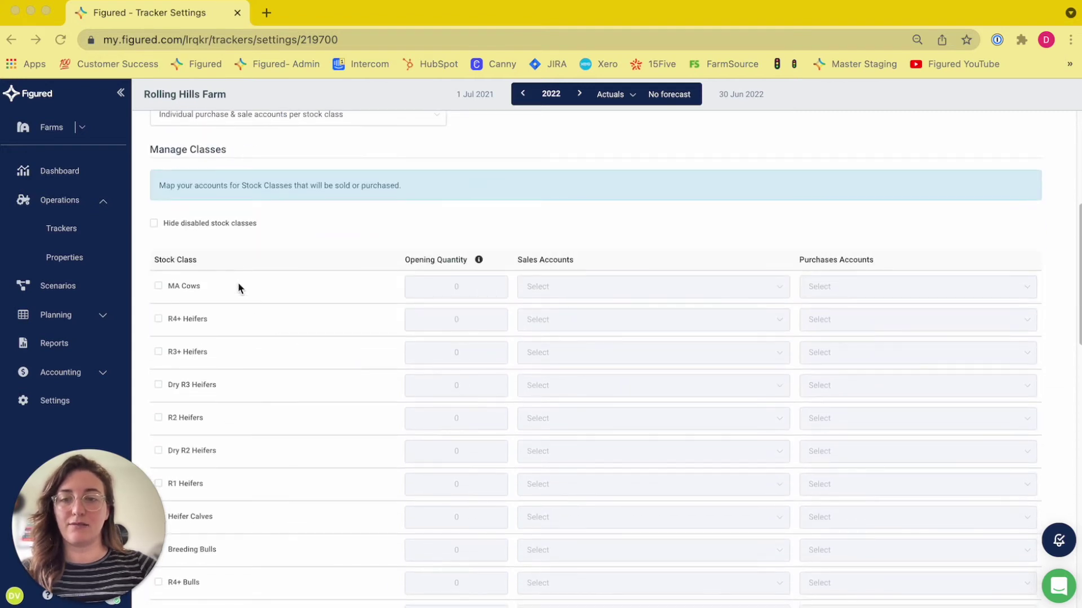
pyautogui.click(158, 285)
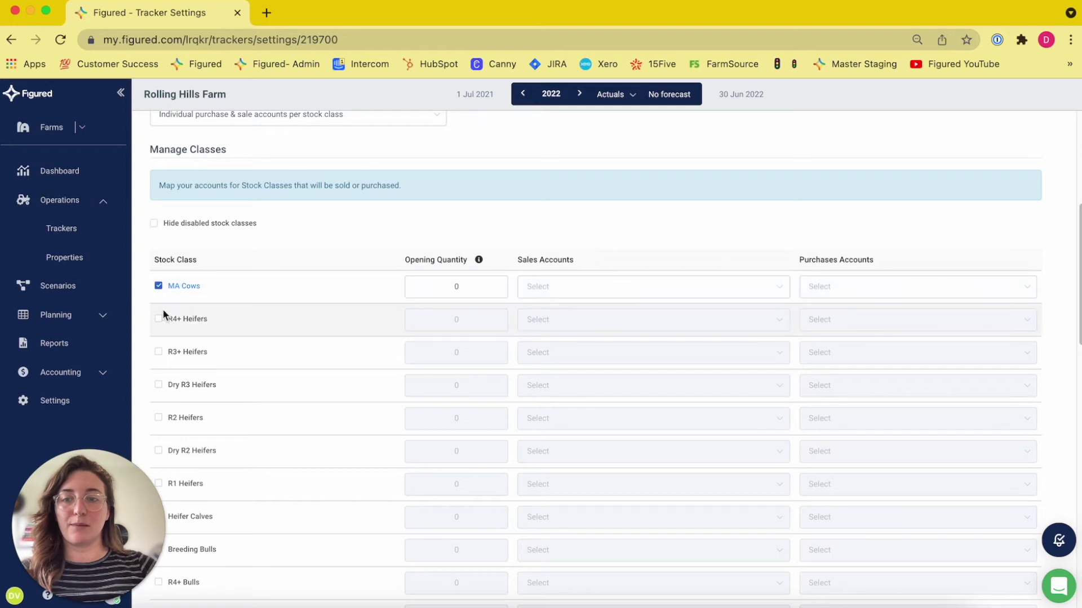
pyautogui.click(159, 419)
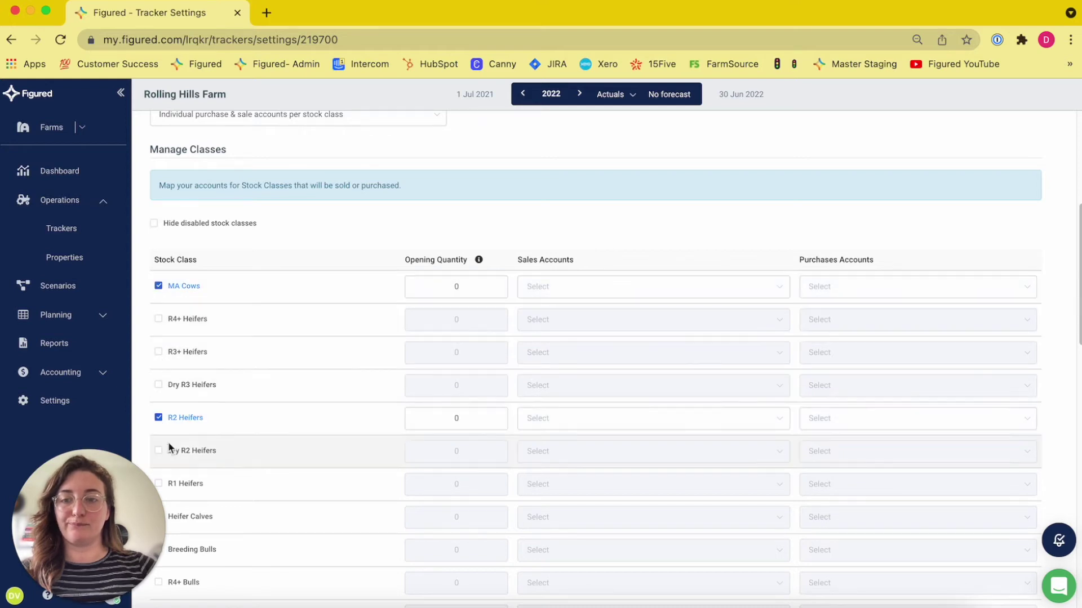
pyautogui.scroll(-2, 168, 441)
pyautogui.click(158, 427)
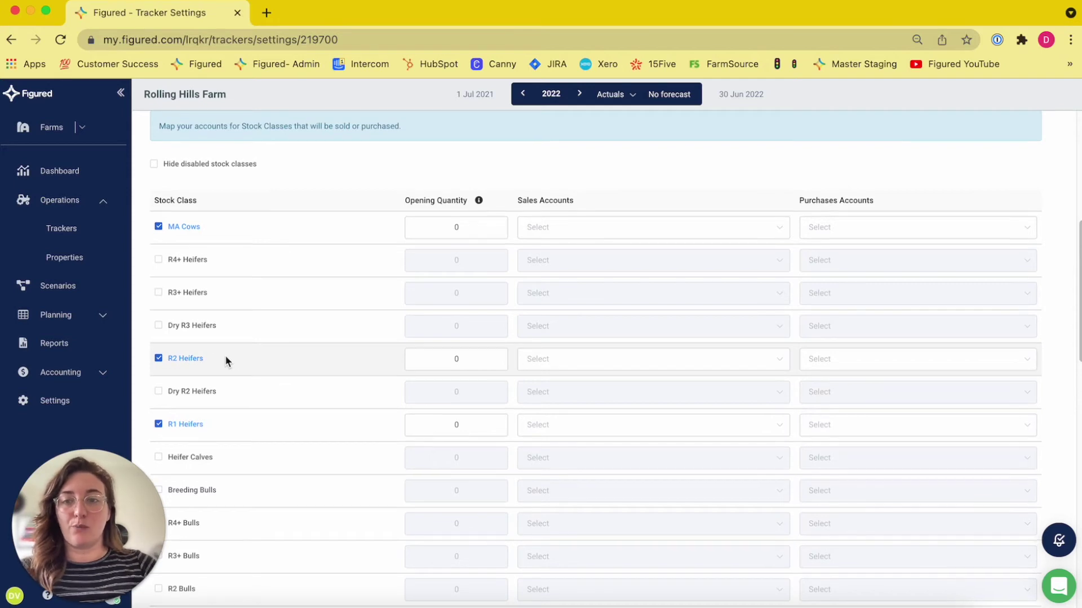
pyautogui.scroll(3, 226, 359)
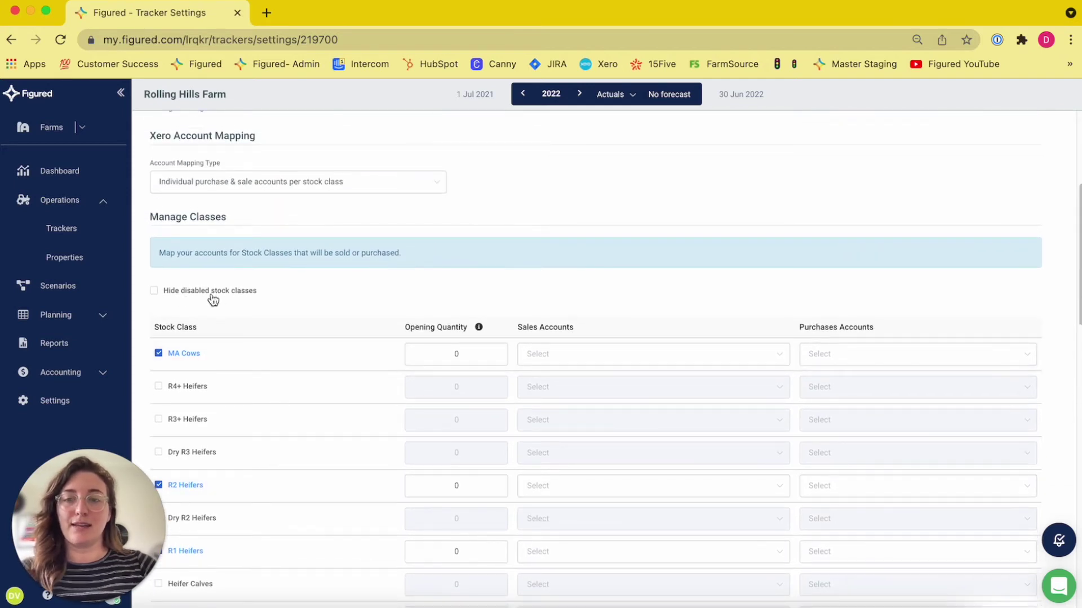
pyautogui.click(156, 291)
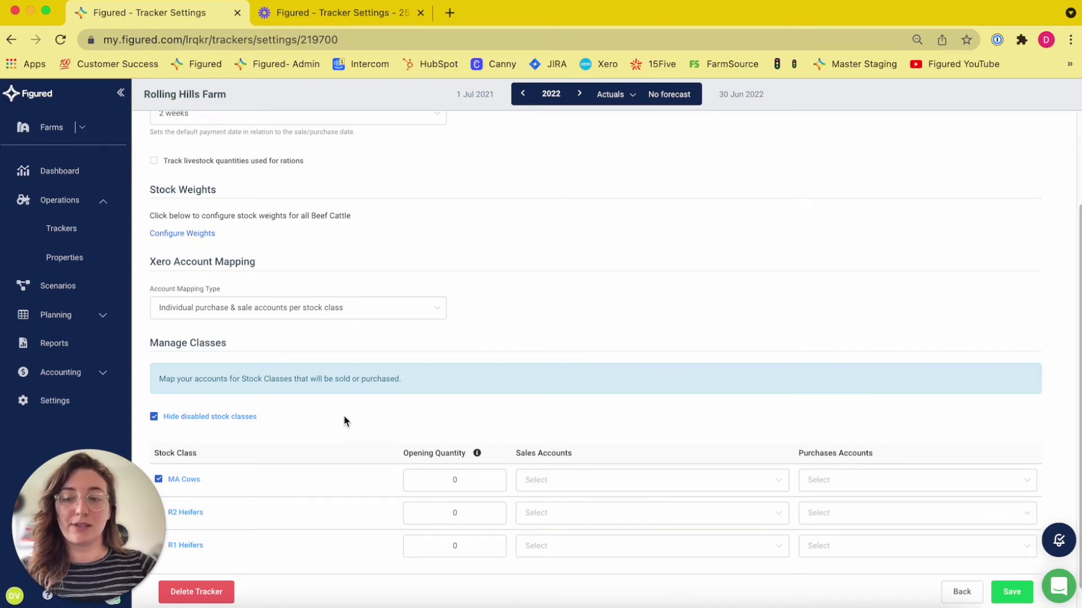
# Map MA Cows to the sales account Sales - Beef MA Cows and the purchases account Purchases - Beef MA Cows
pyautogui.scroll(-1, 547, 483)
pyautogui.scroll(-1, 546, 483)
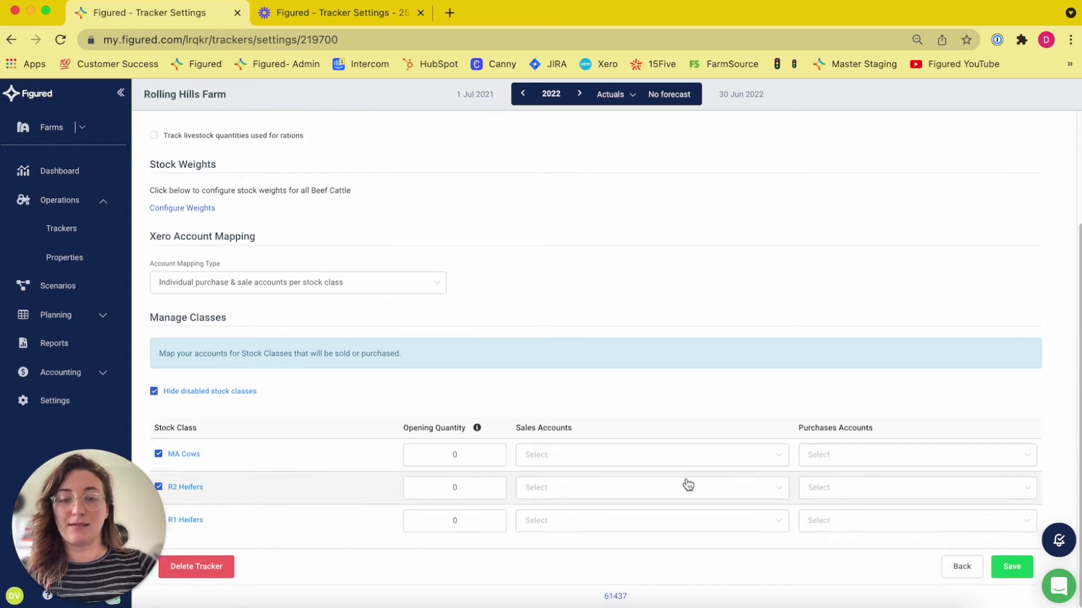
pyautogui.click(555, 463)
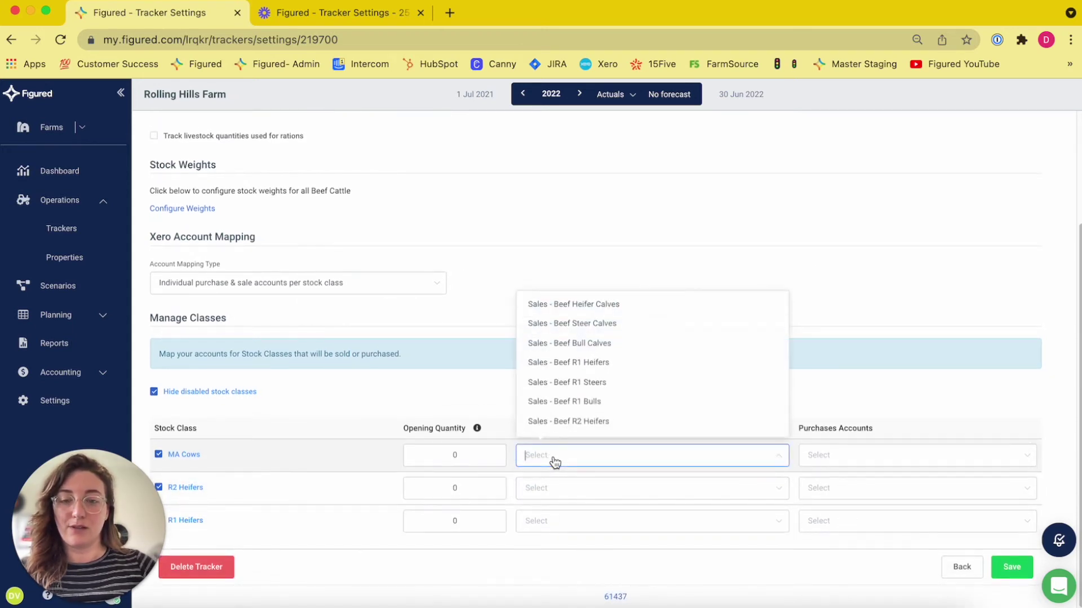
pyautogui.write('cow')
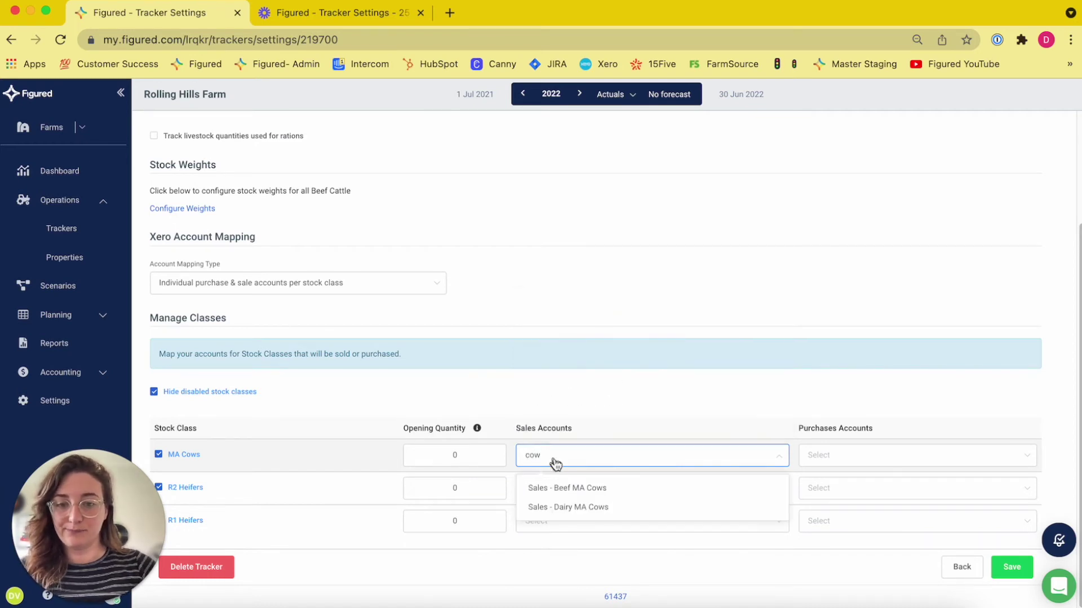
pyautogui.click(565, 488)
pyautogui.click(833, 458)
pyautogui.write('cow')
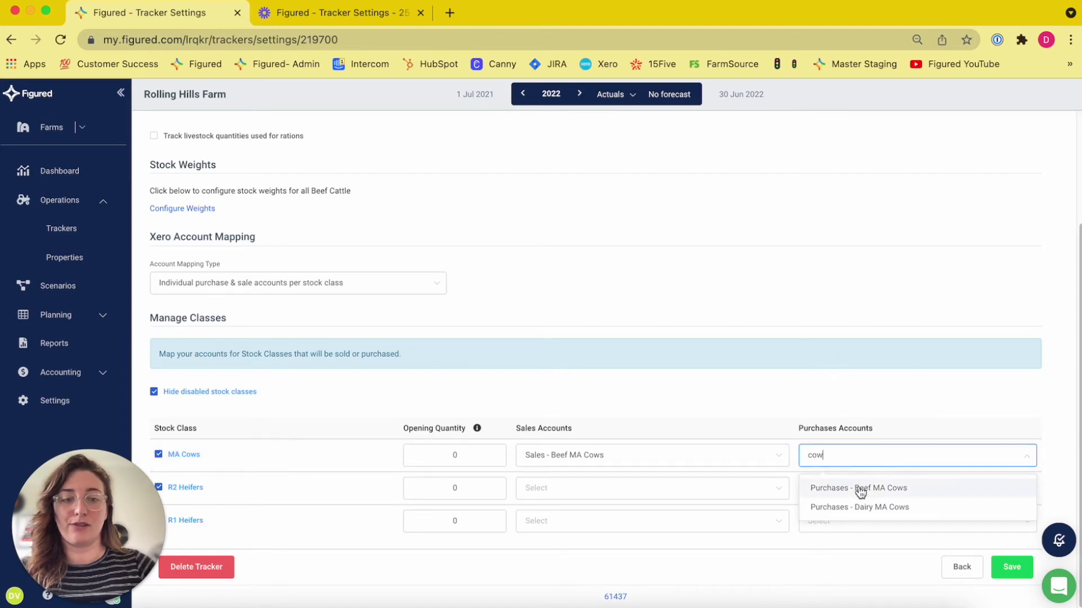
pyautogui.click(860, 489)
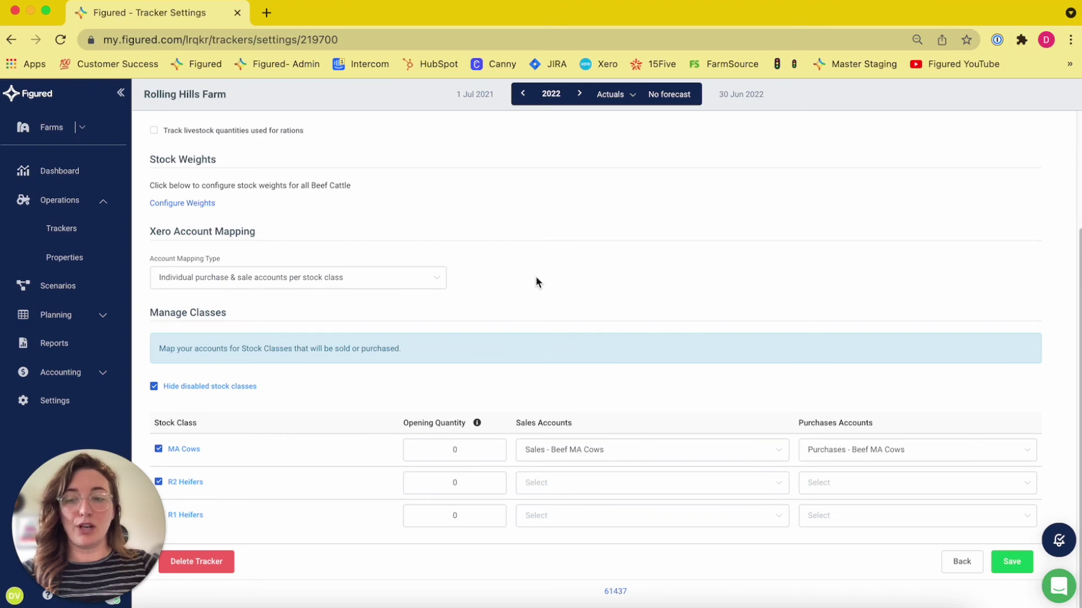
# Set the opening quantity to 200 for both MA Cows and R2 Heifers
pyautogui.click(454, 448)
pyautogui.write('200')
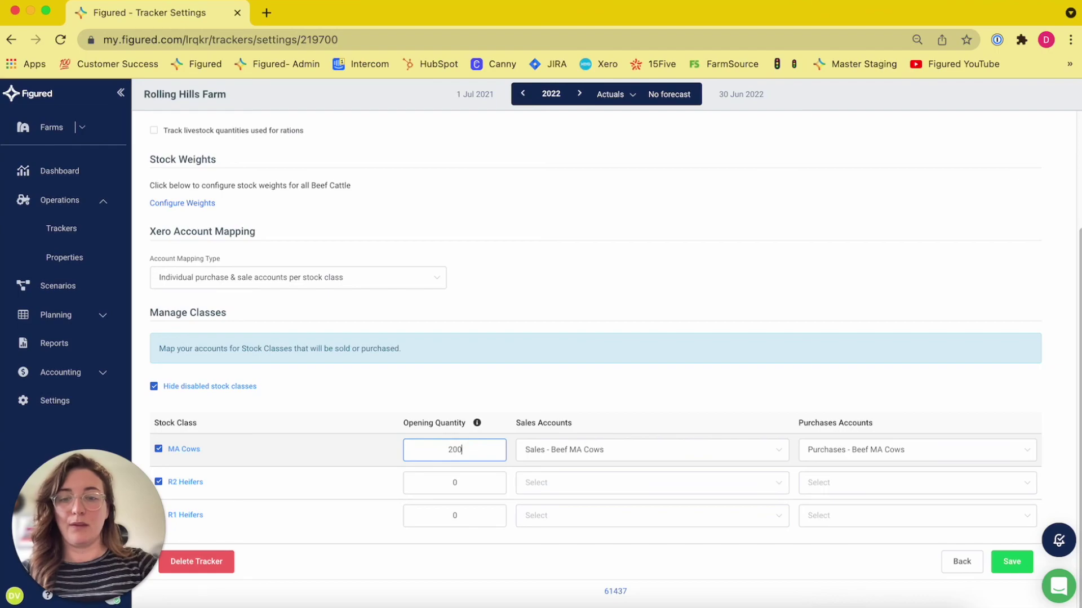
pyautogui.click(442, 483)
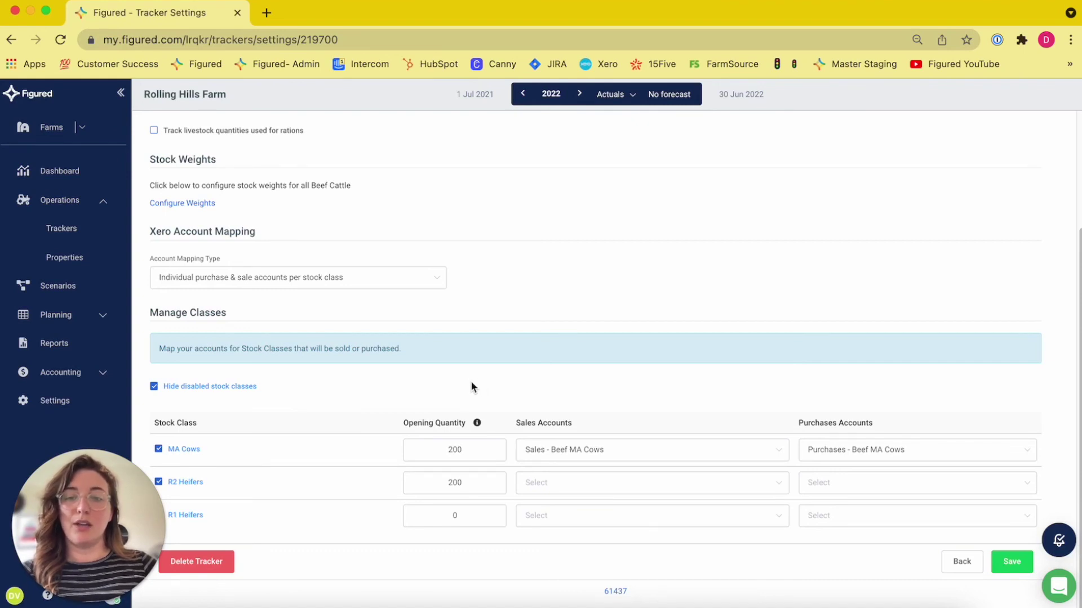
# Enable tracking of livestock quantities used for rations to view its account fields, and disable it again
pyautogui.scroll(3, 429, 292)
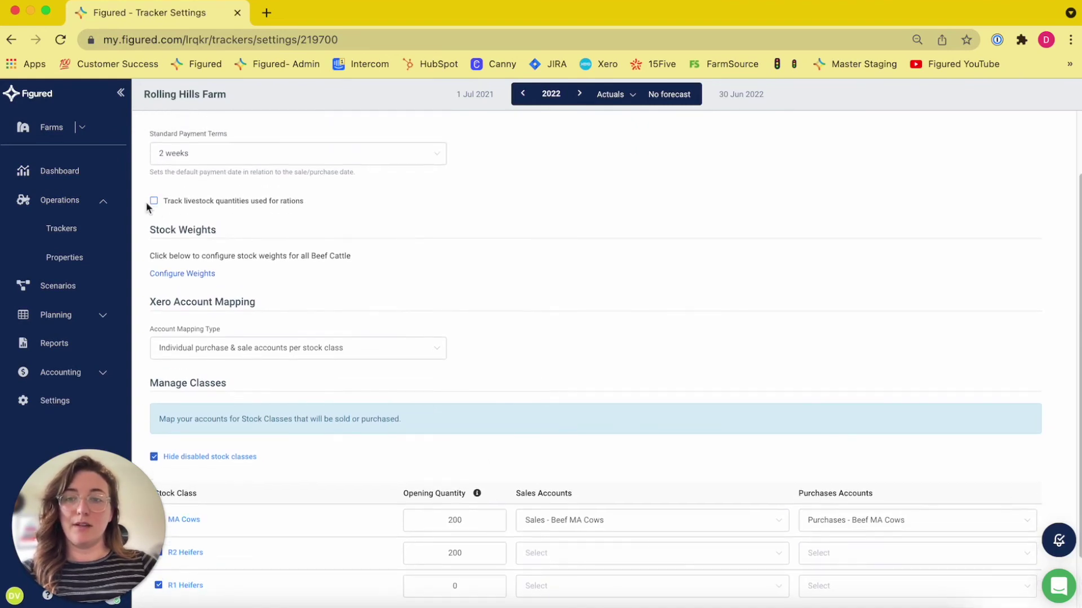
pyautogui.click(154, 201)
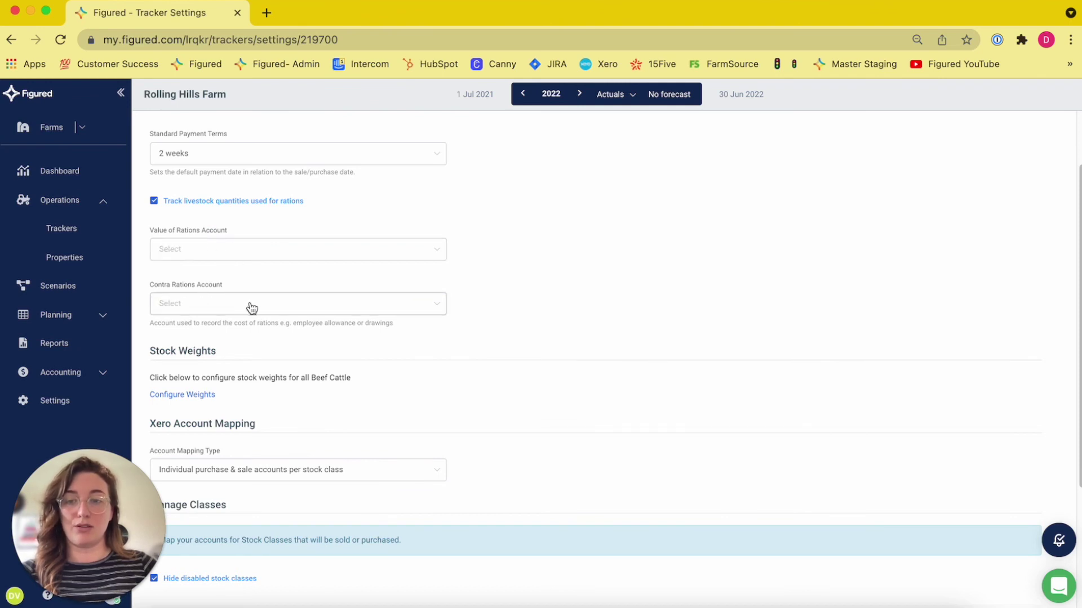
pyautogui.scroll(-1, 454, 338)
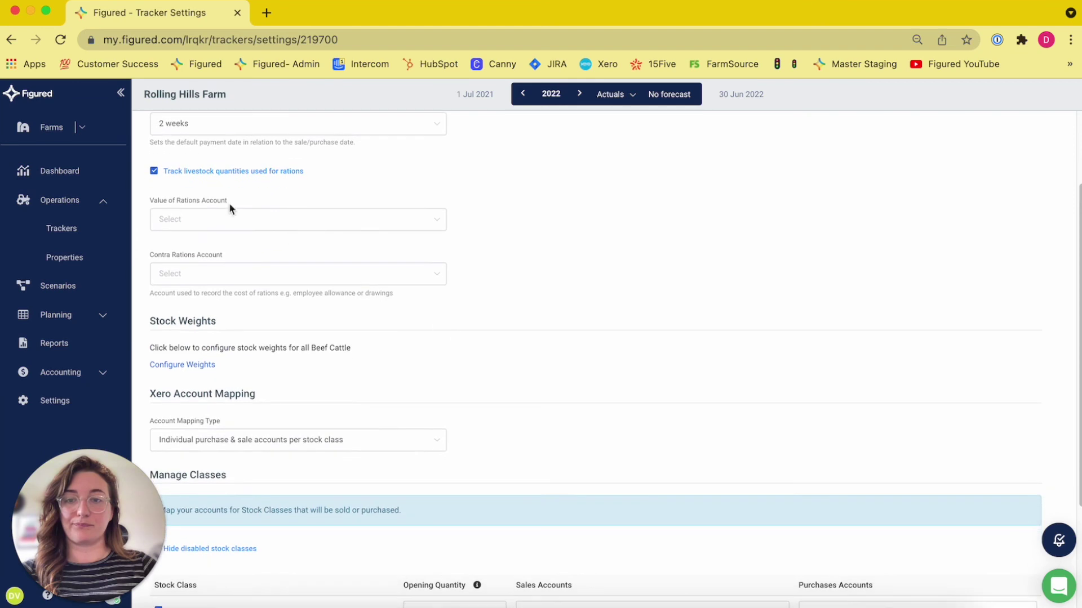
pyautogui.click(154, 174)
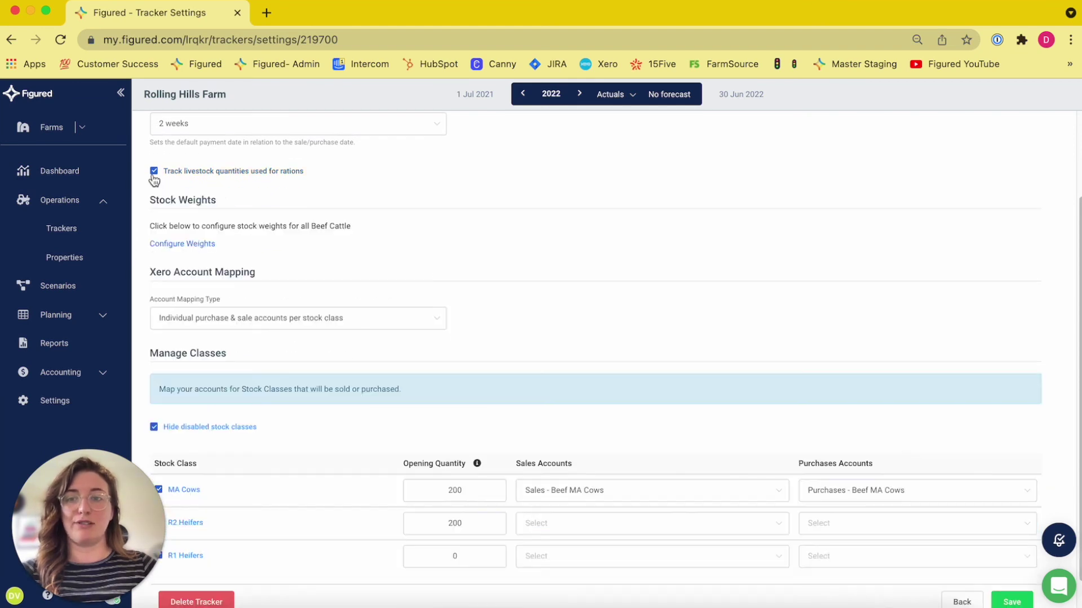
pyautogui.scroll(-1, 492, 300)
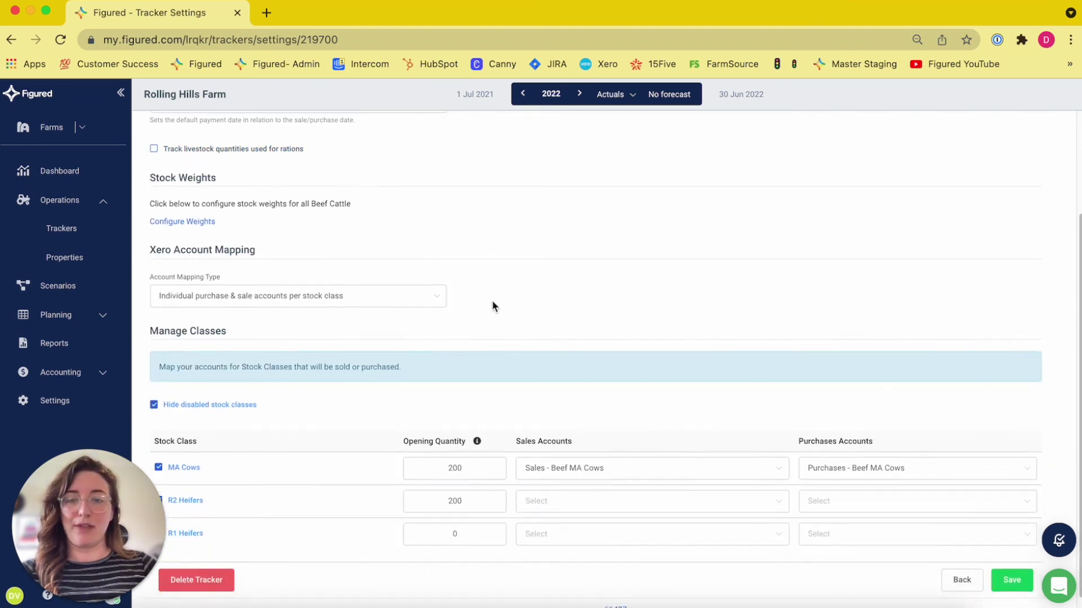